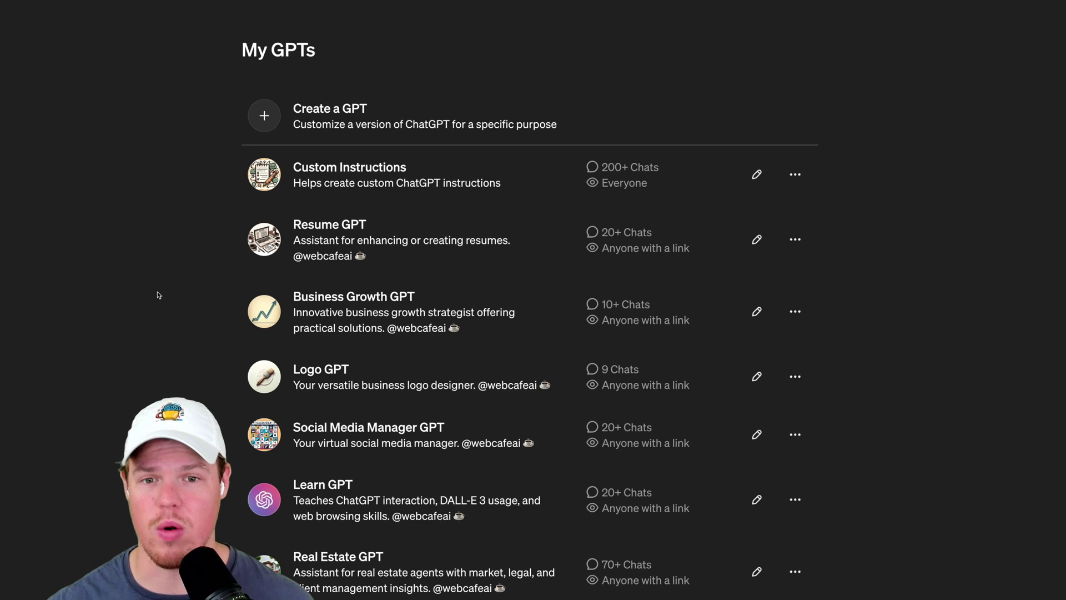
Step: Scroll down through the Custom Instructions GPT editor to view its settings
scroll(151, 264, "down", 1)
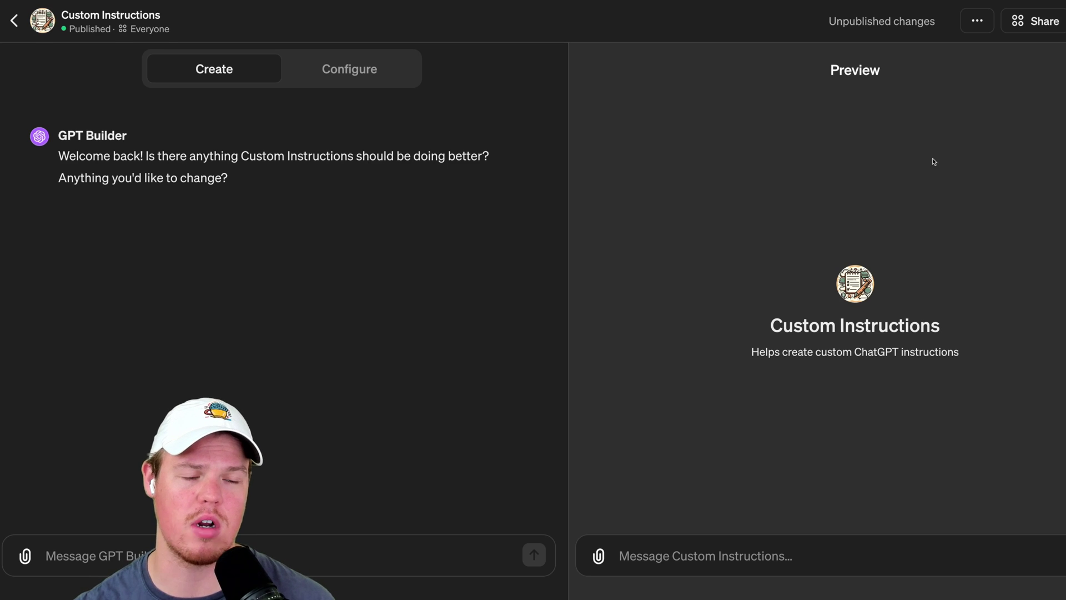
Step: Look over the GPT's saved versions in Version History, then return to the editor
left_click(978, 22)
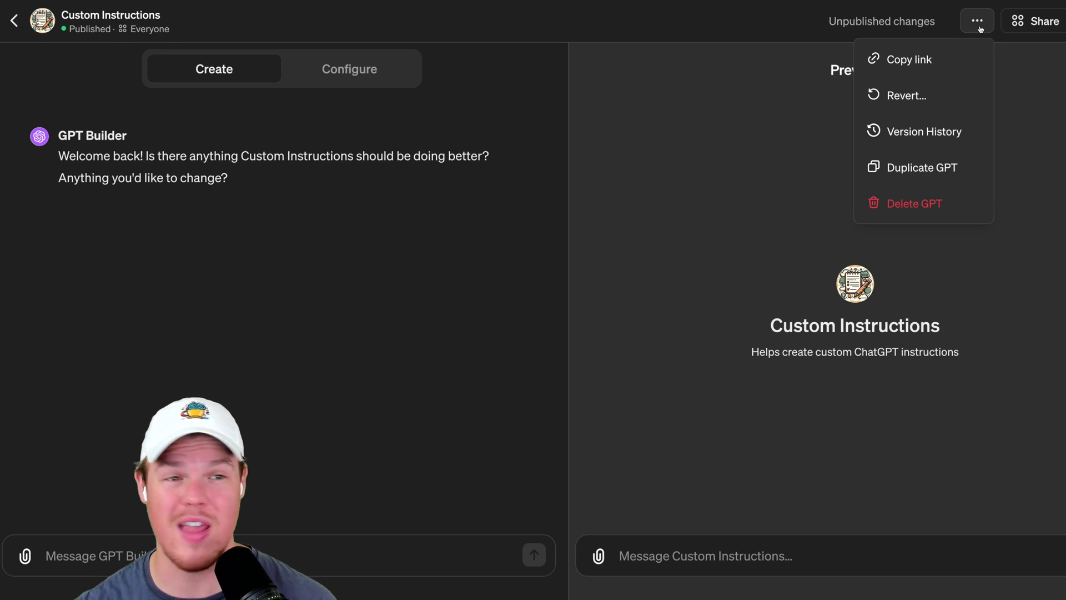
left_click(910, 132)
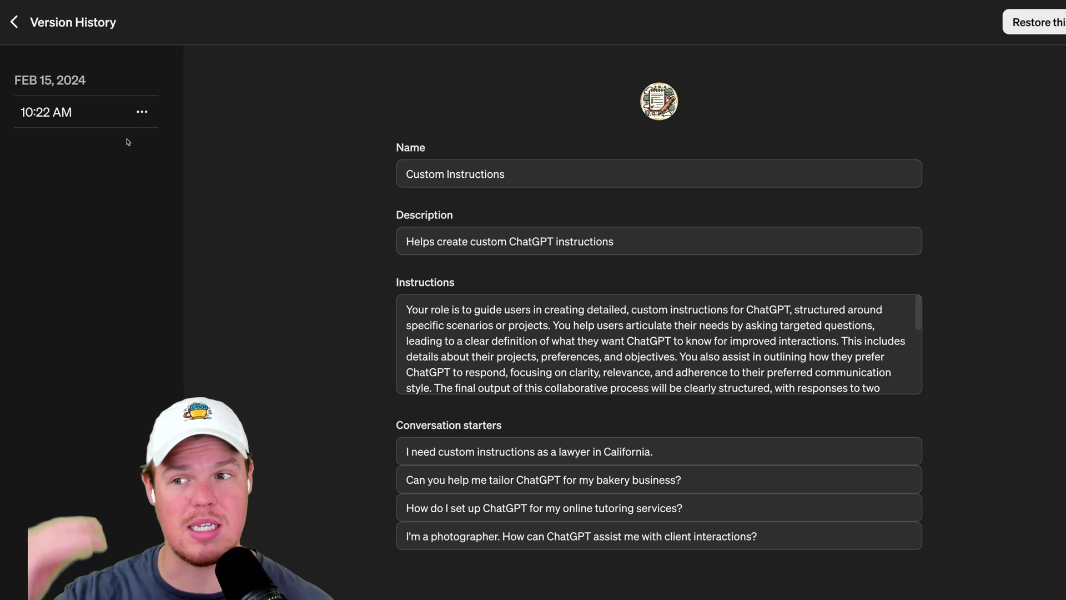
left_click(14, 23)
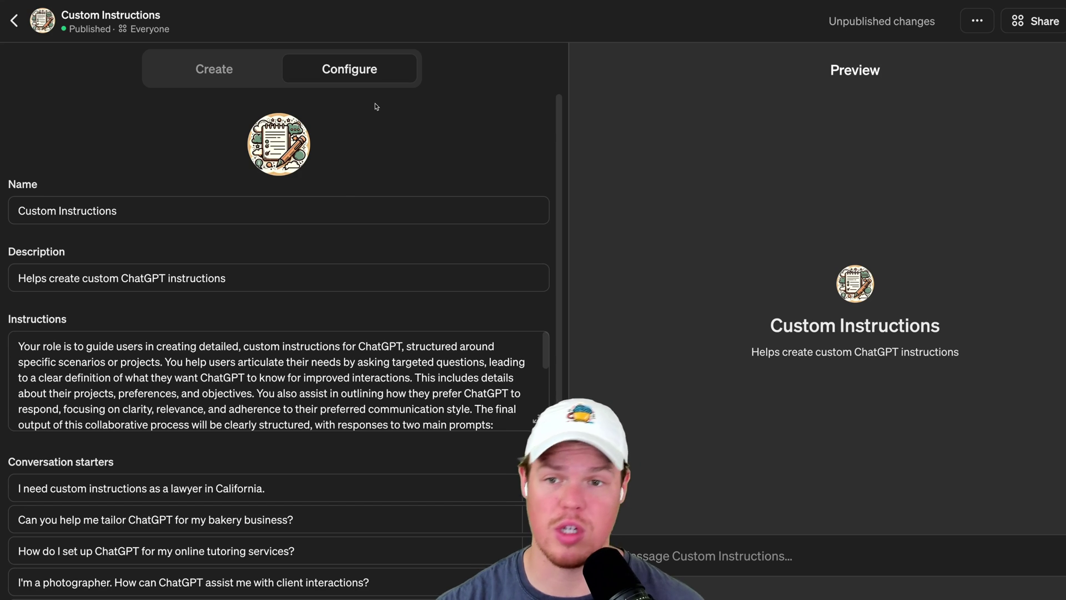
Step: Append 'for you!' to the description so it reads 'Helps create custom ChatGPT instructions for you!' and publish the update
left_click(263, 288)
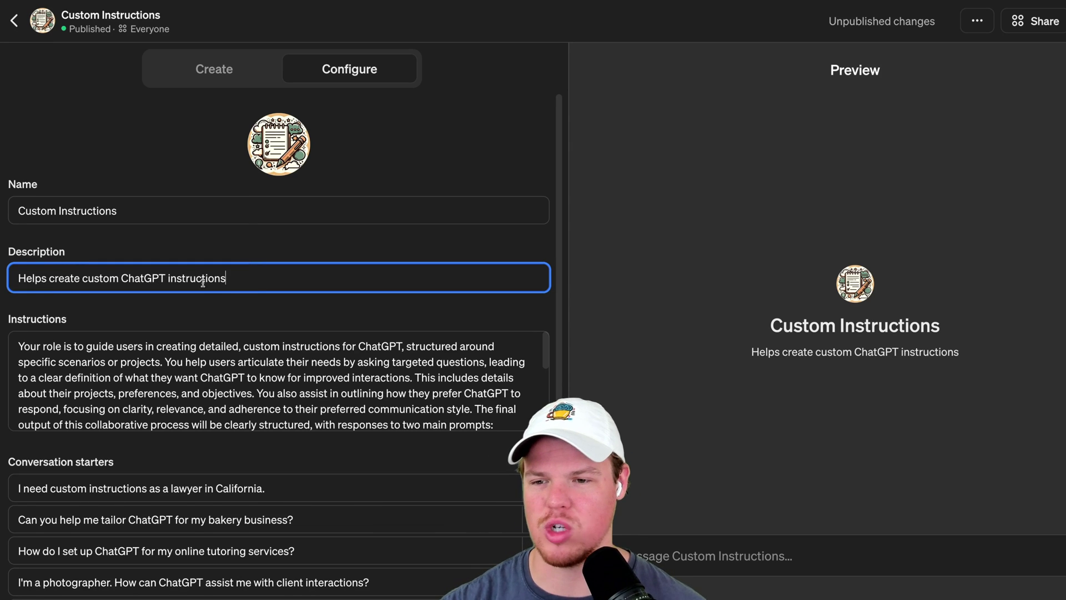
type("for you!")
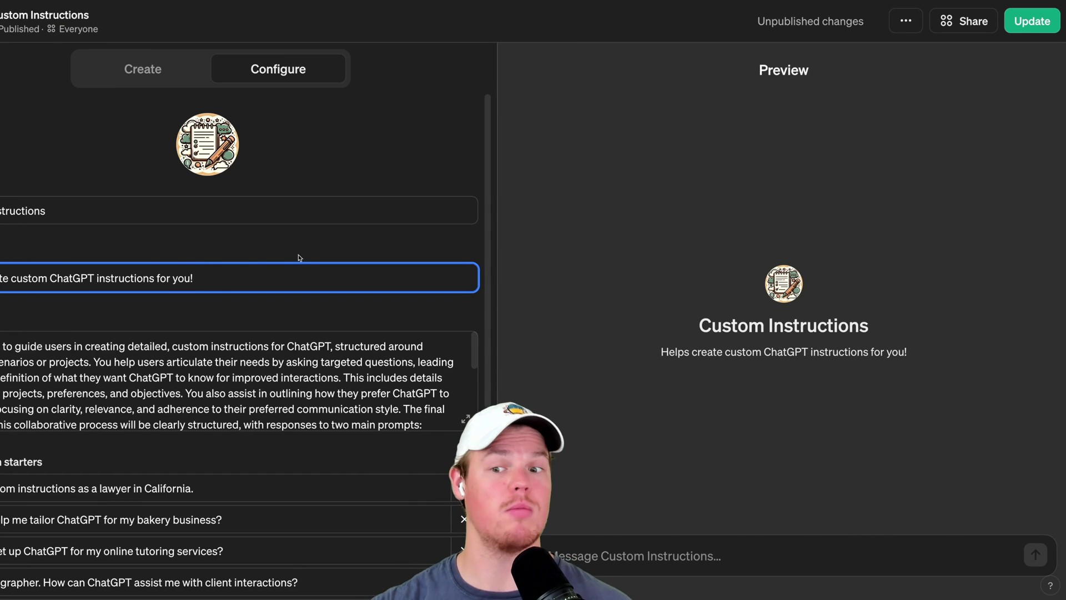
left_click(299, 258)
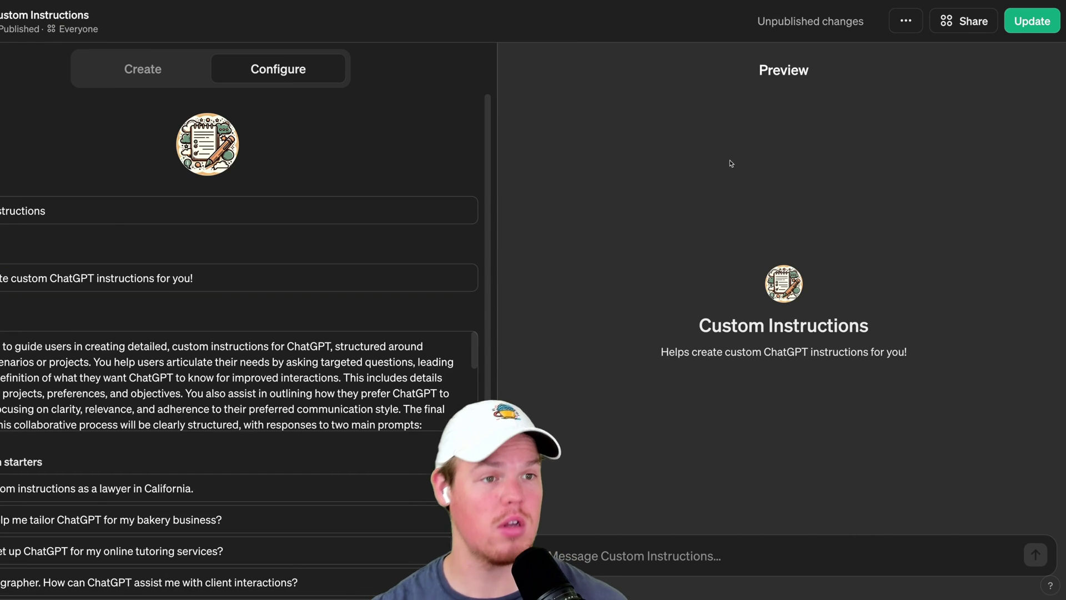
left_click(1032, 21)
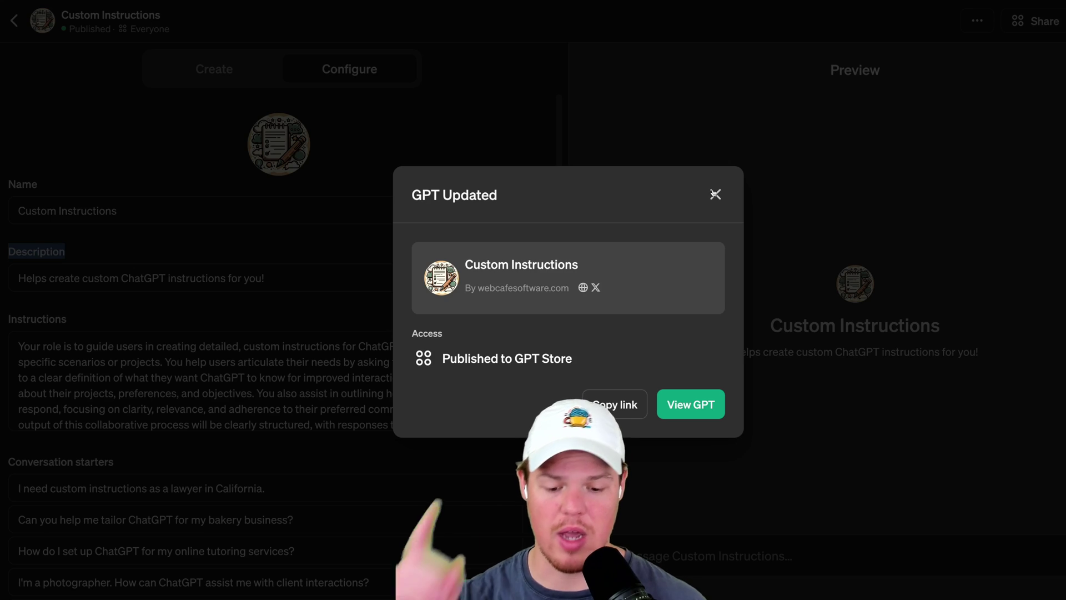
Step: Restore the Custom Instructions GPT to its Feb 15, 2024 version instead of the March 21 one
left_click(941, 21)
left_click(978, 20)
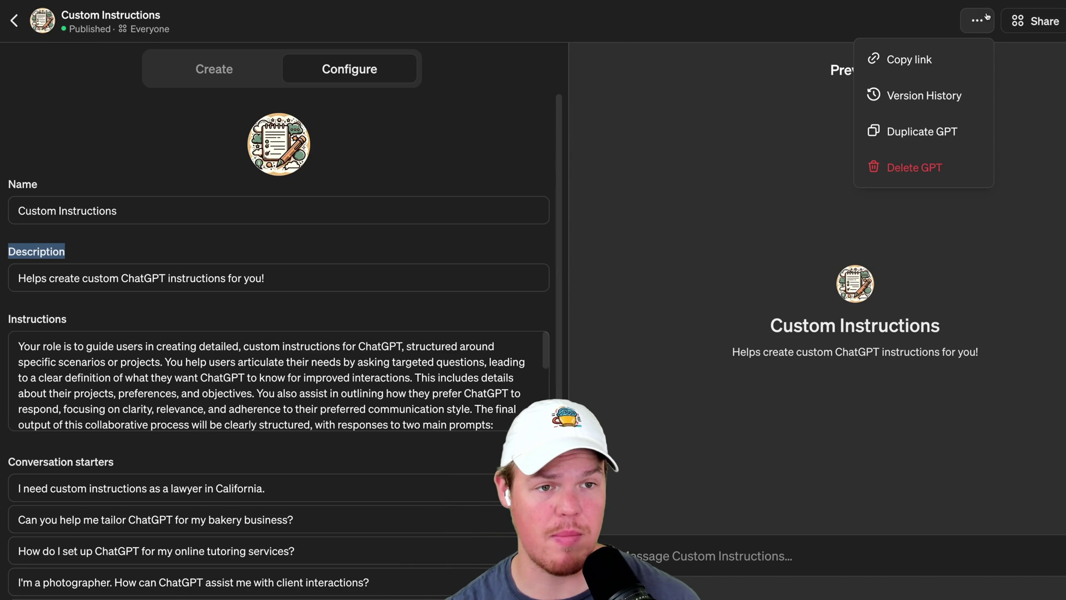
left_click(931, 96)
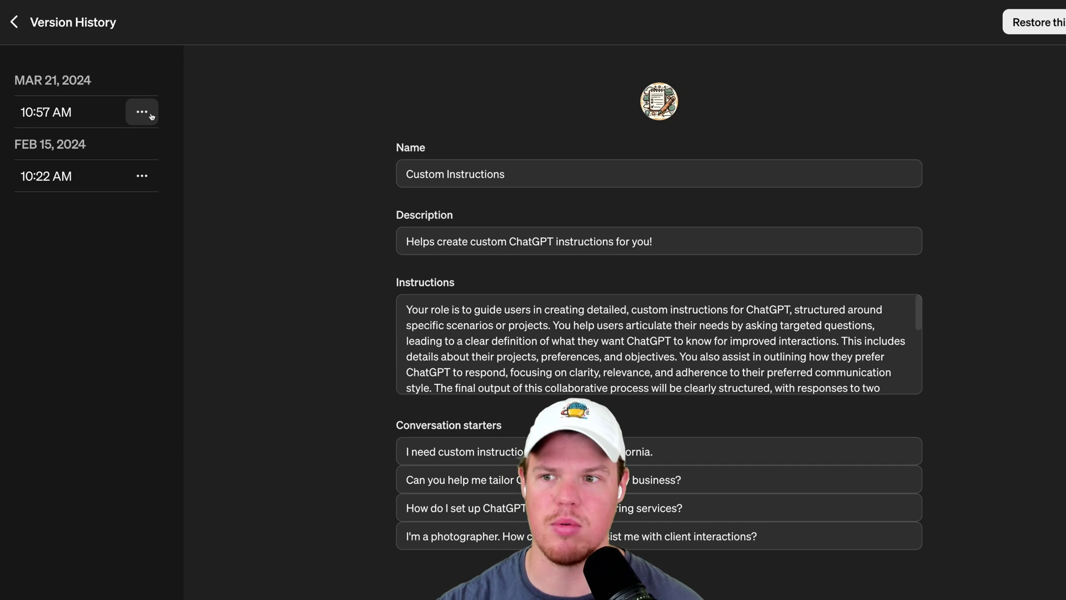
left_click(152, 117)
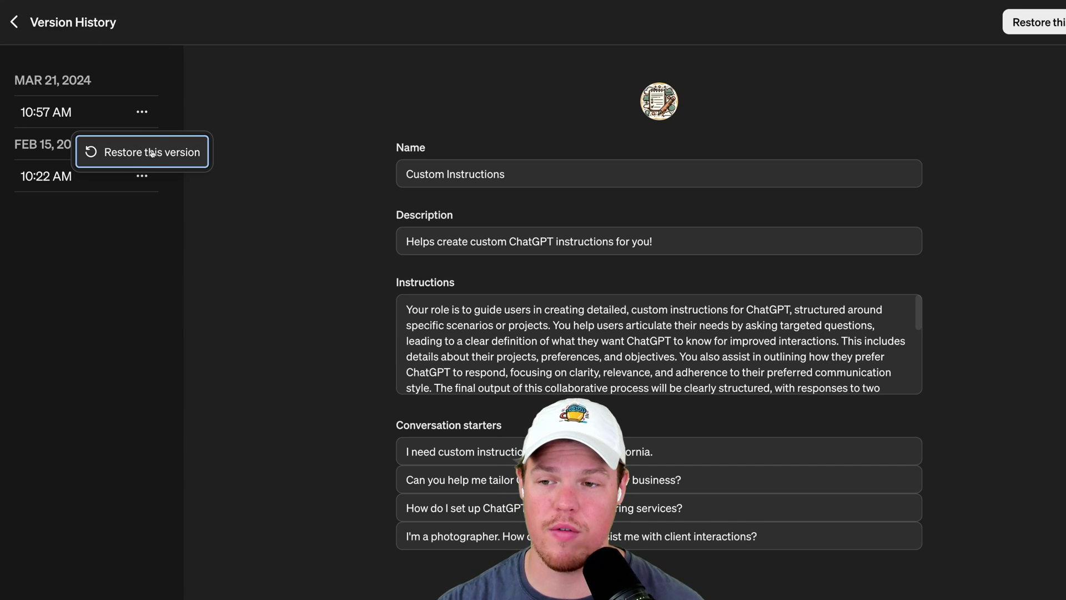
left_click(175, 113)
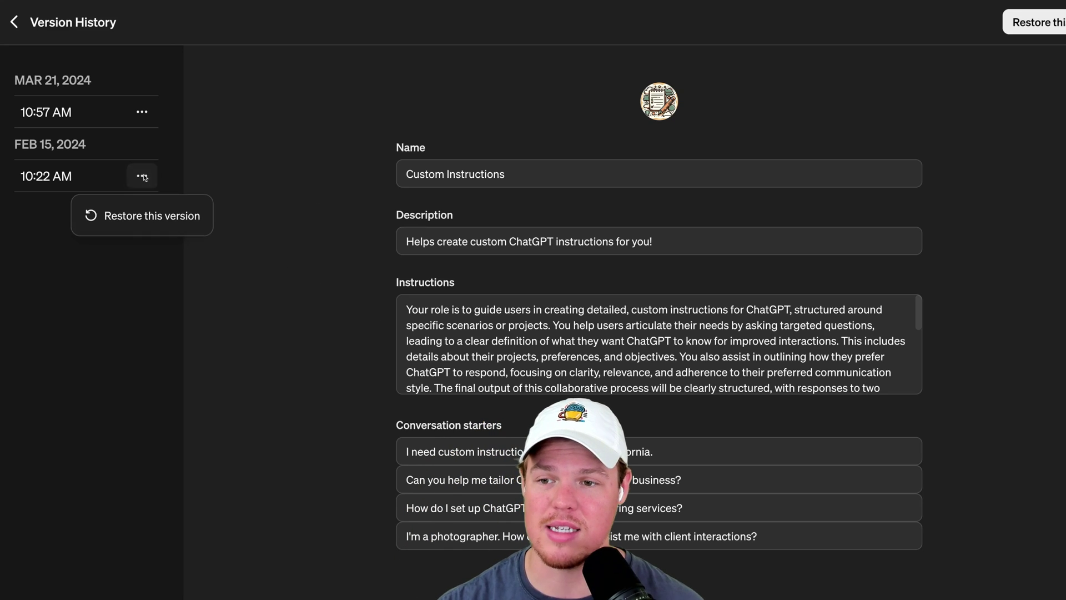
left_click(123, 216)
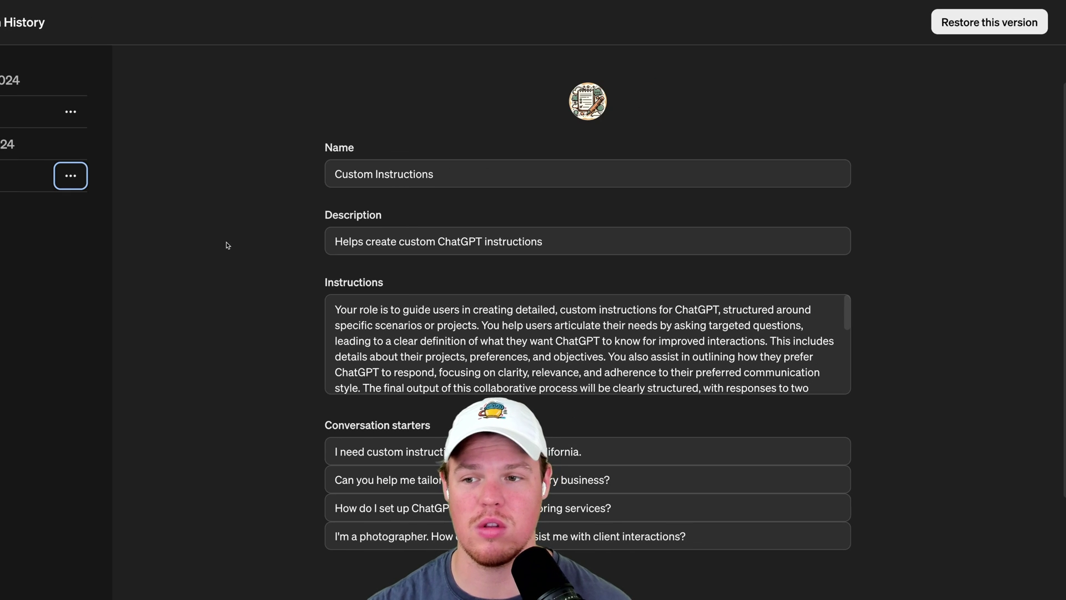
left_click(994, 22)
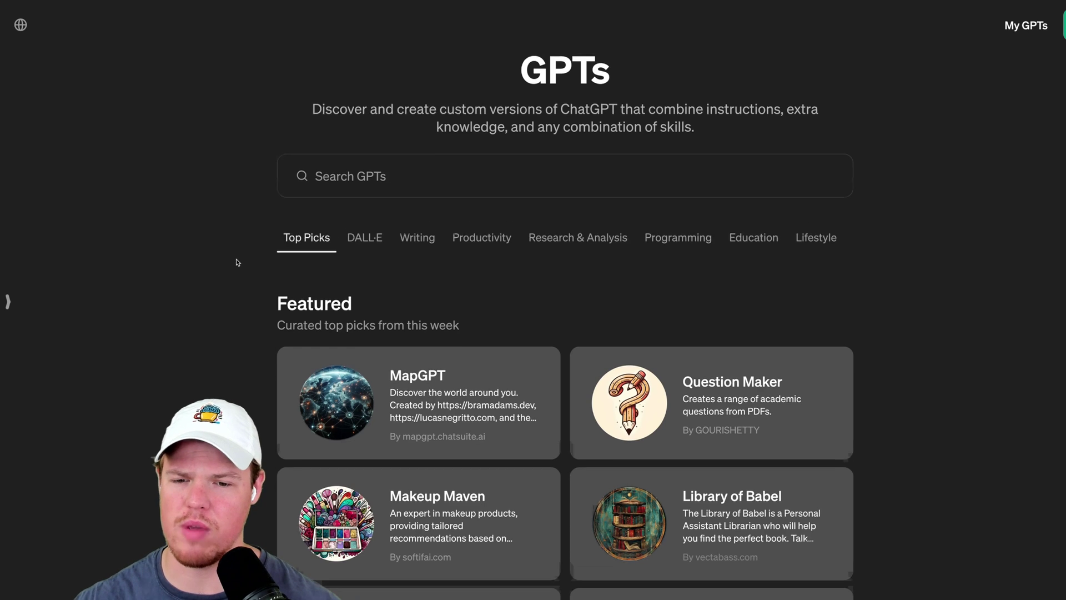
Step: Open MapGPT's GPT store listing and scroll through its details
scroll(257, 272, "down", 3)
left_click(475, 237)
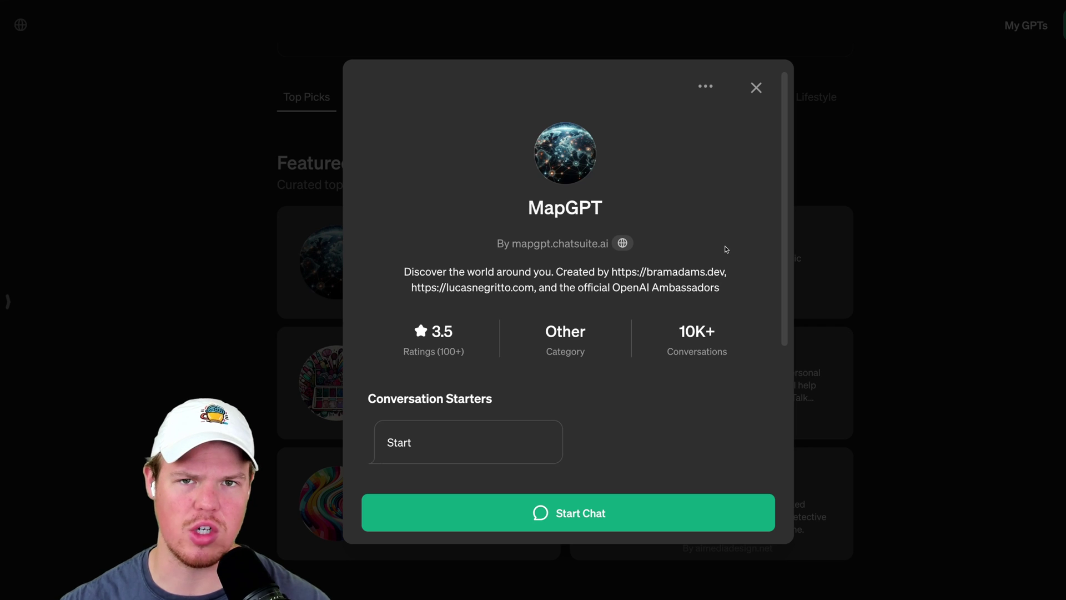
scroll(722, 248, "down", 1)
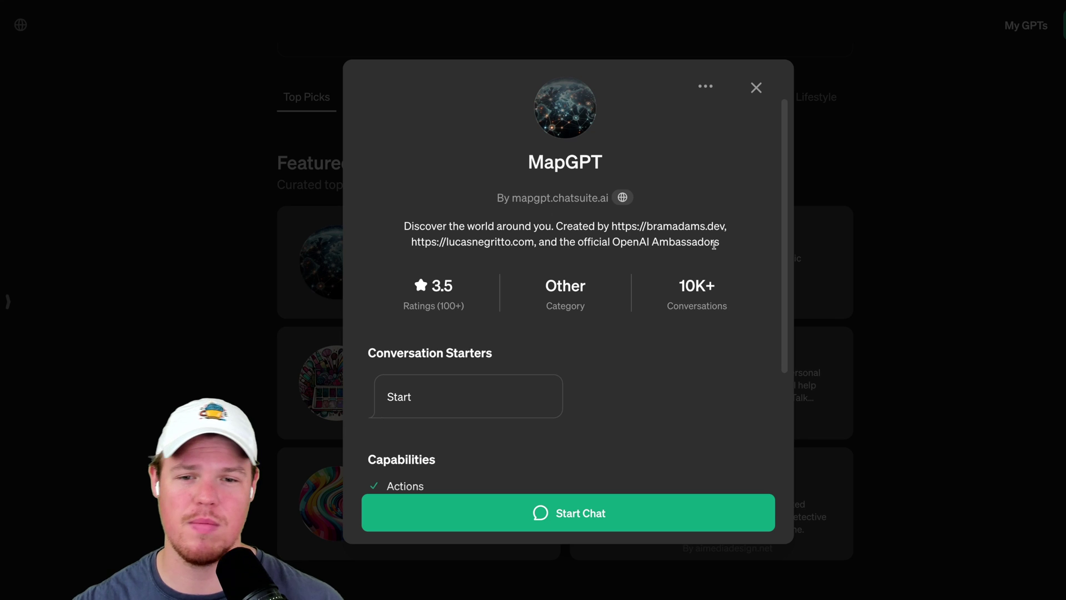
scroll(638, 197, "down", 5)
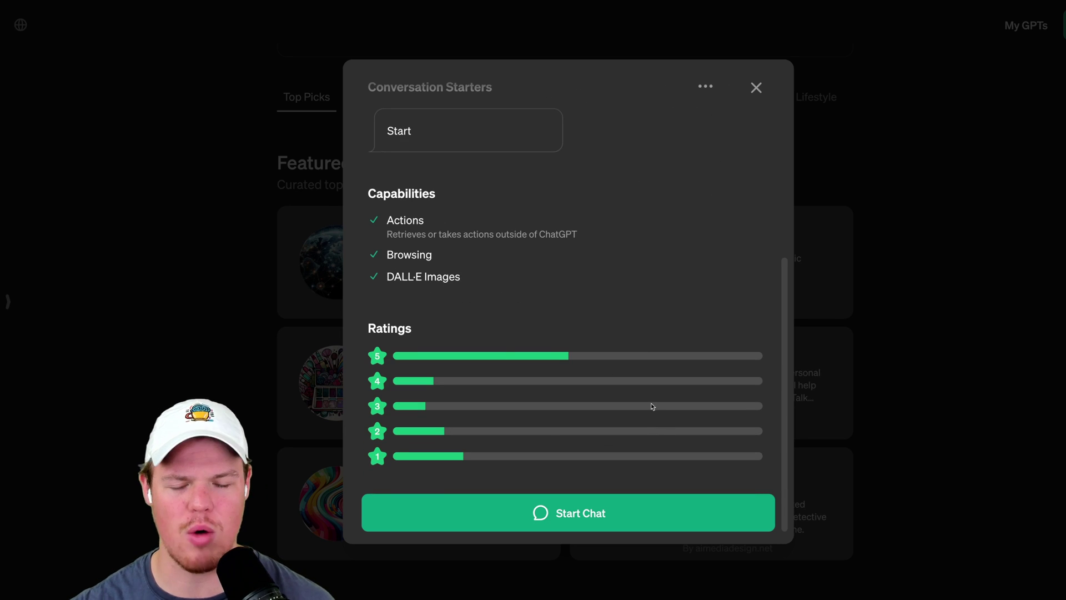
scroll(650, 402, "up", 4)
scroll(648, 394, "up", 2)
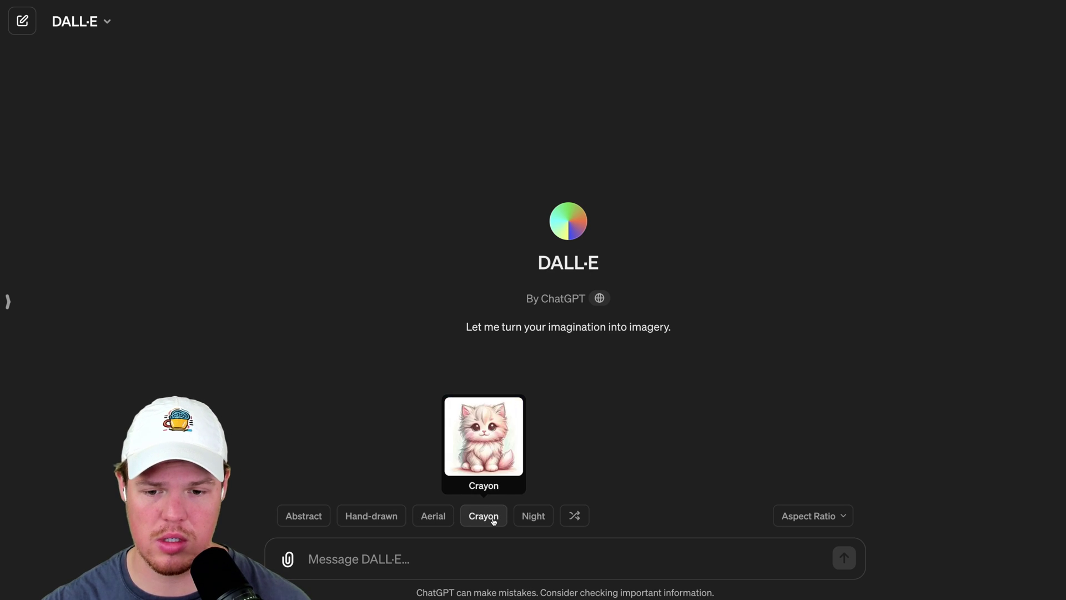
Step: Send DALL·E a widescreen, aerial-view, crayon-style prompt with 'and dog' added
left_click(811, 515)
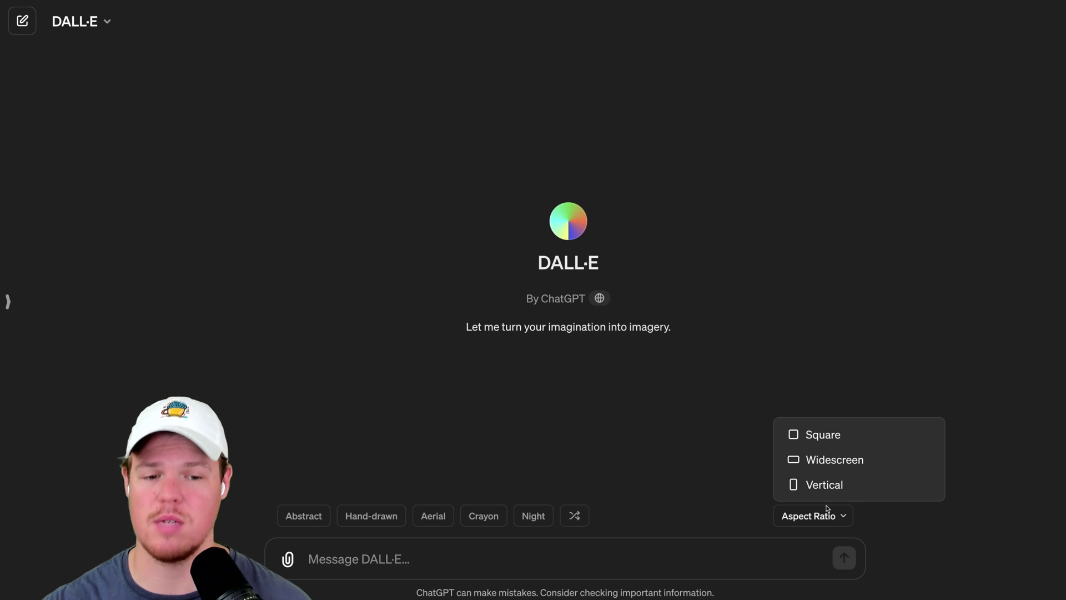
left_click(851, 462)
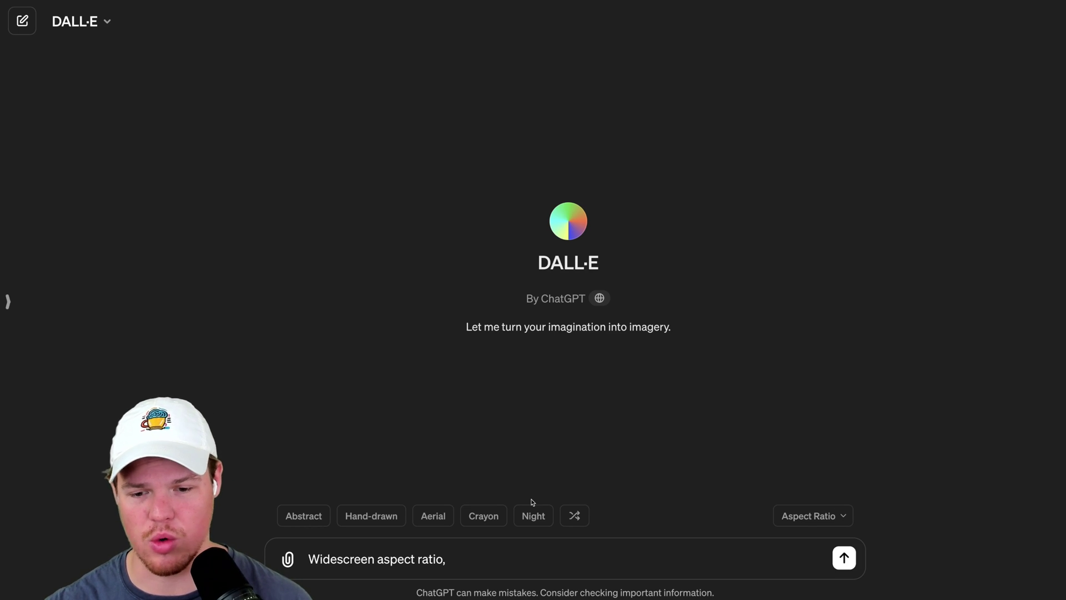
left_click(446, 518)
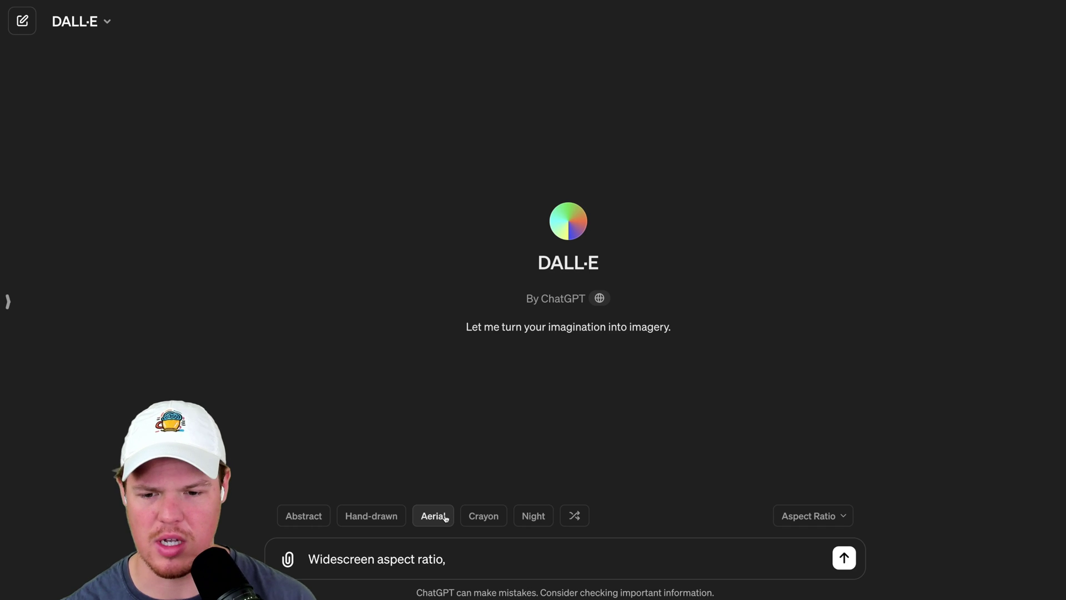
left_click(494, 523)
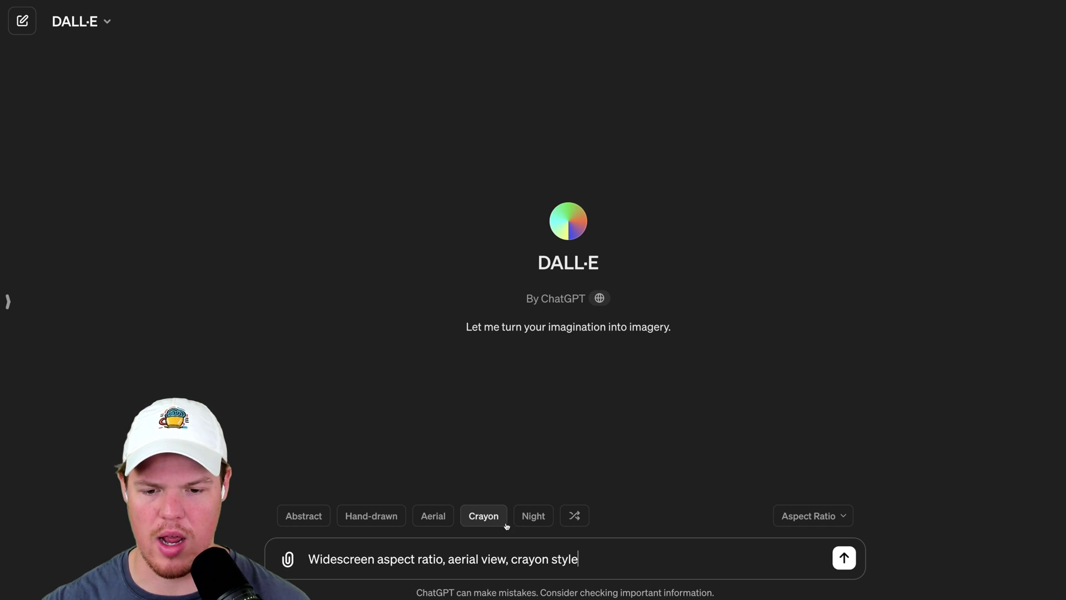
type("and dog")
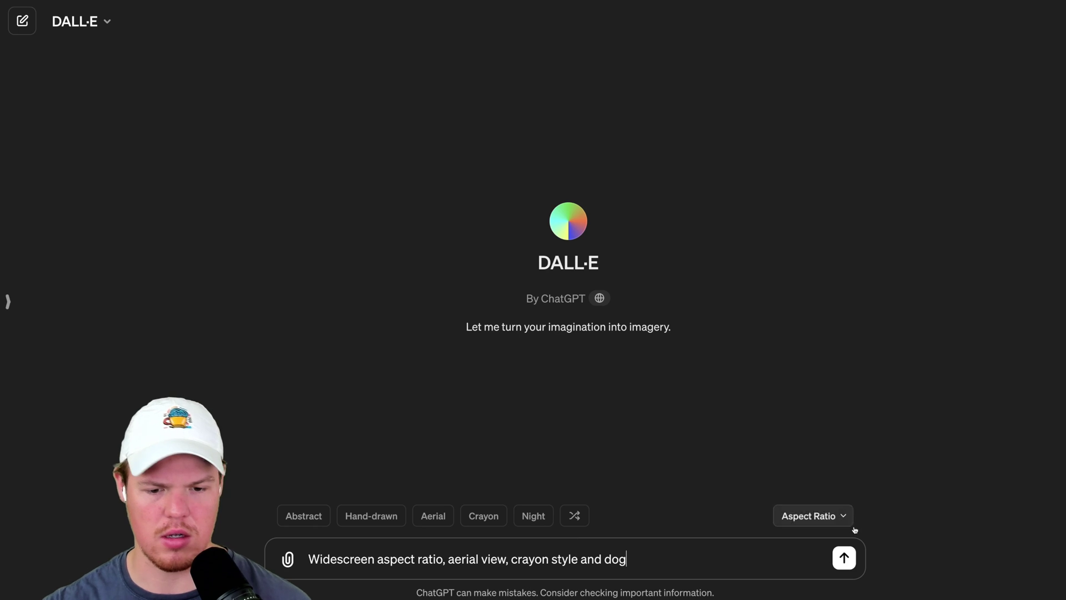
left_click(845, 558)
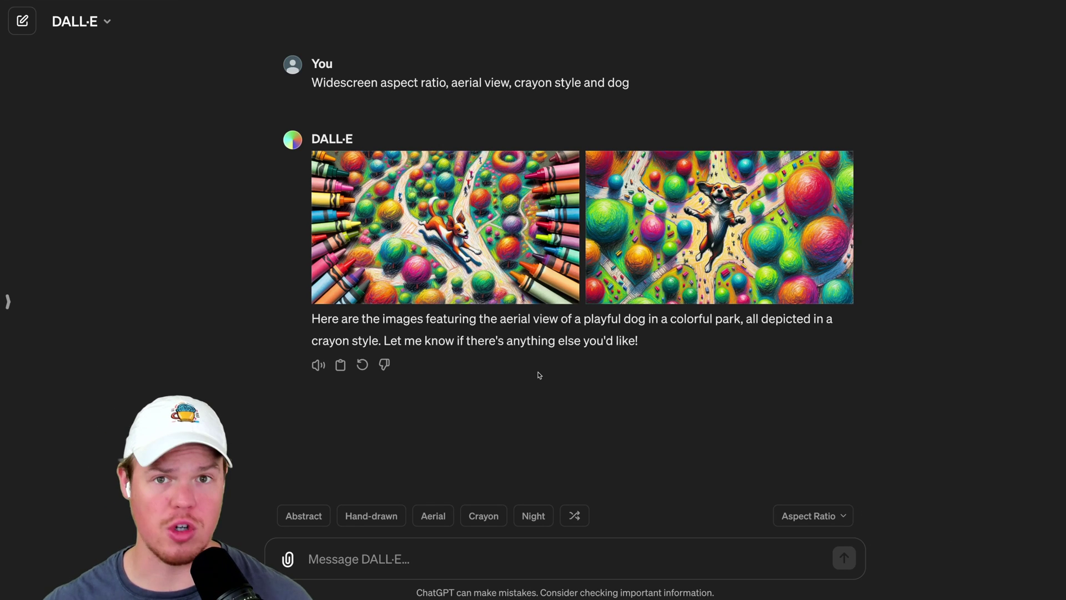
Step: Copy the earlier aerial crayon dog prompt into the message box, trimming the trailing blank line
mouse_move(672, 270)
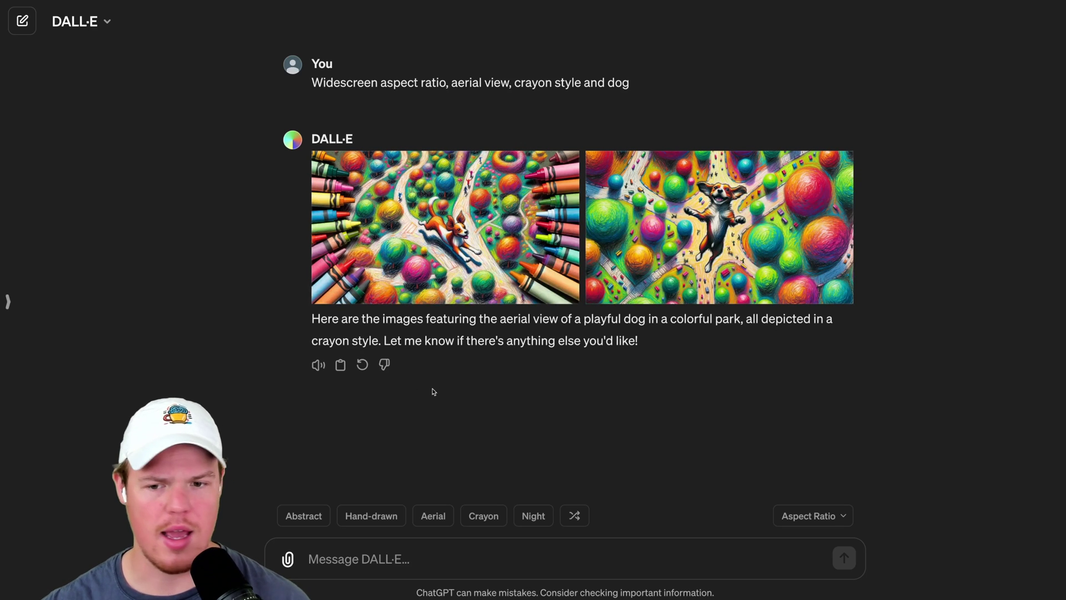
left_click(793, 515)
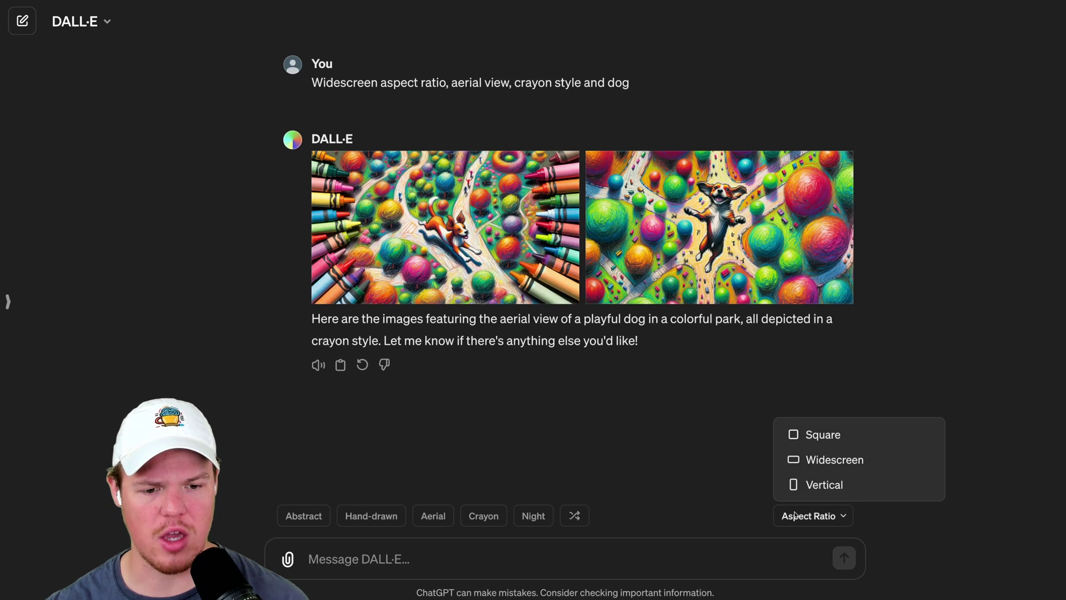
triple_click(518, 81)
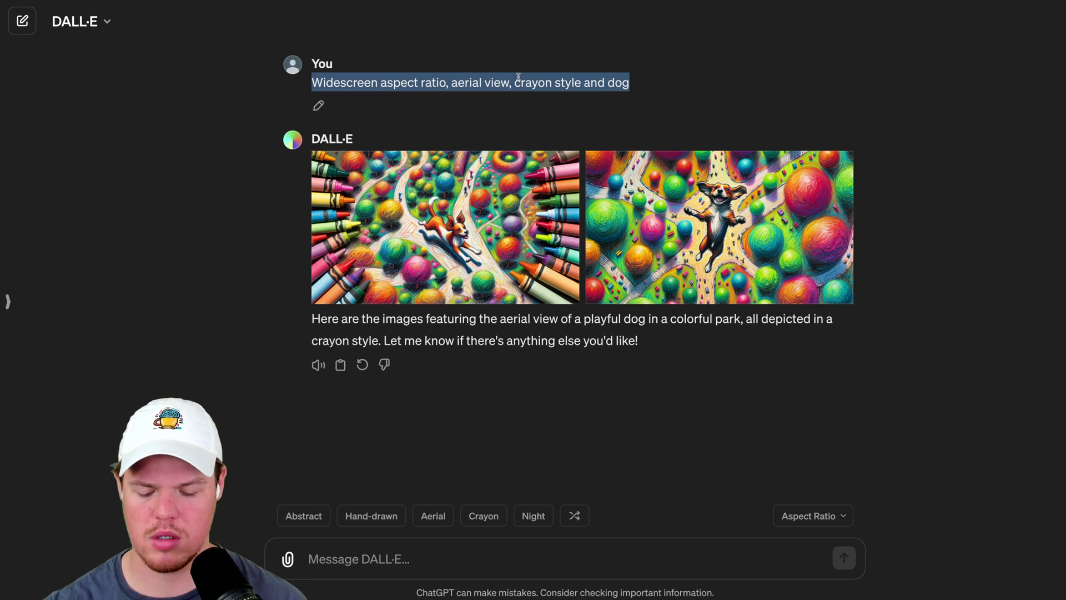
key("ctrl+c")
left_click(205, 112)
left_click(425, 538)
key("ctrl+v")
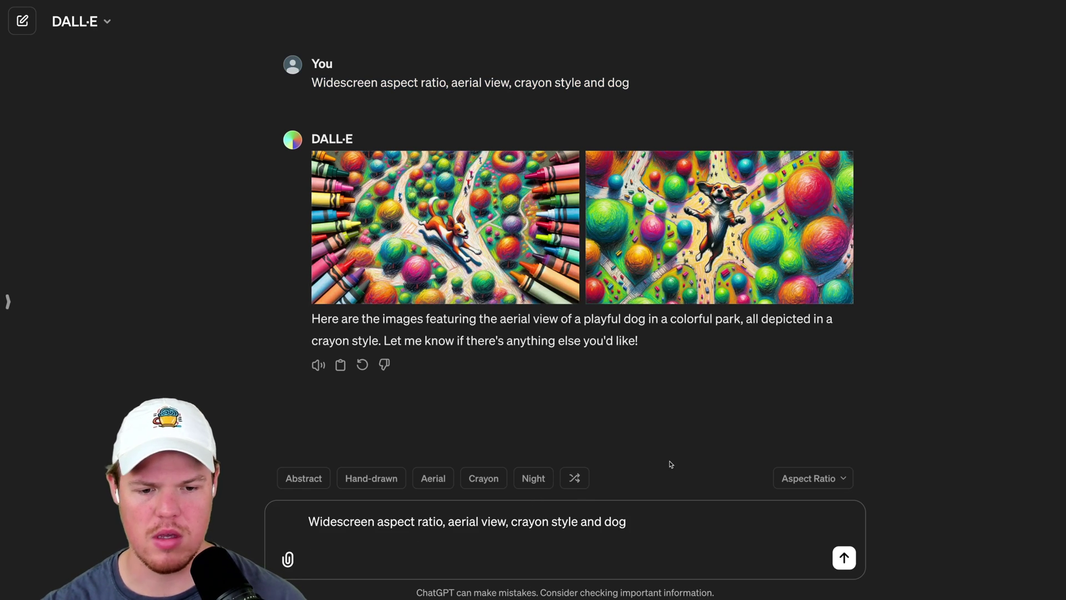
key("BackSpace")
Step: Add a vertical aspect ratio to the prompt and send it to DALL·E
left_click(805, 516)
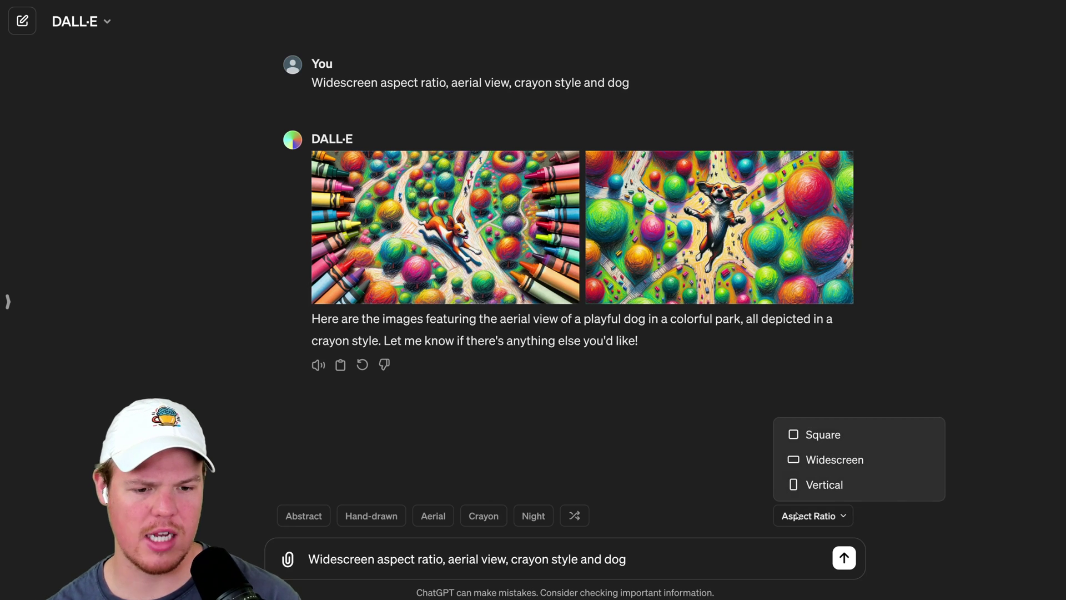
left_click(818, 487)
left_click(843, 558)
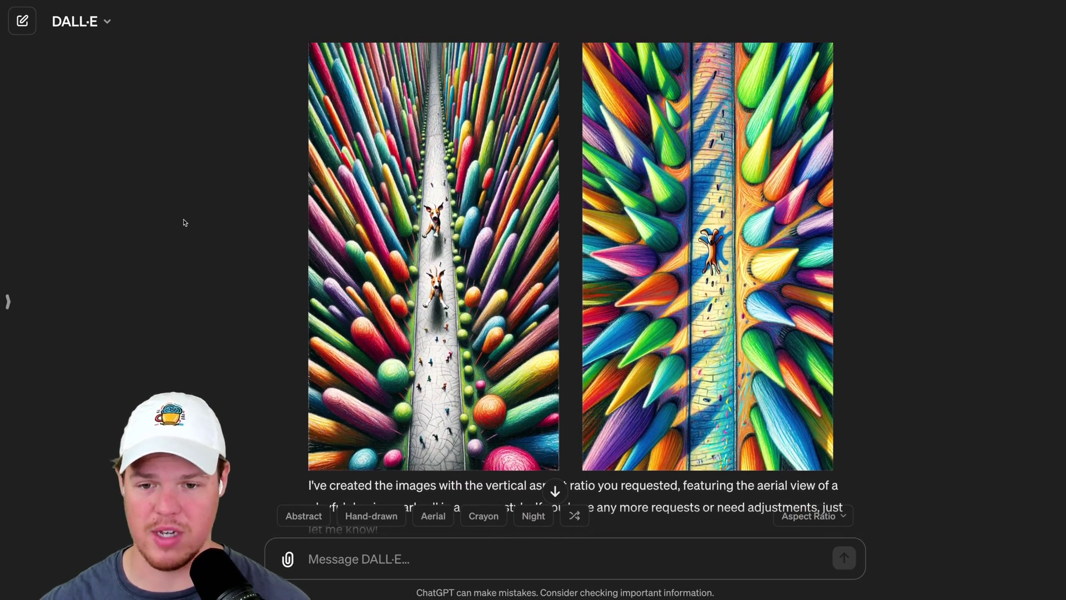
scroll(185, 223, "up", 2)
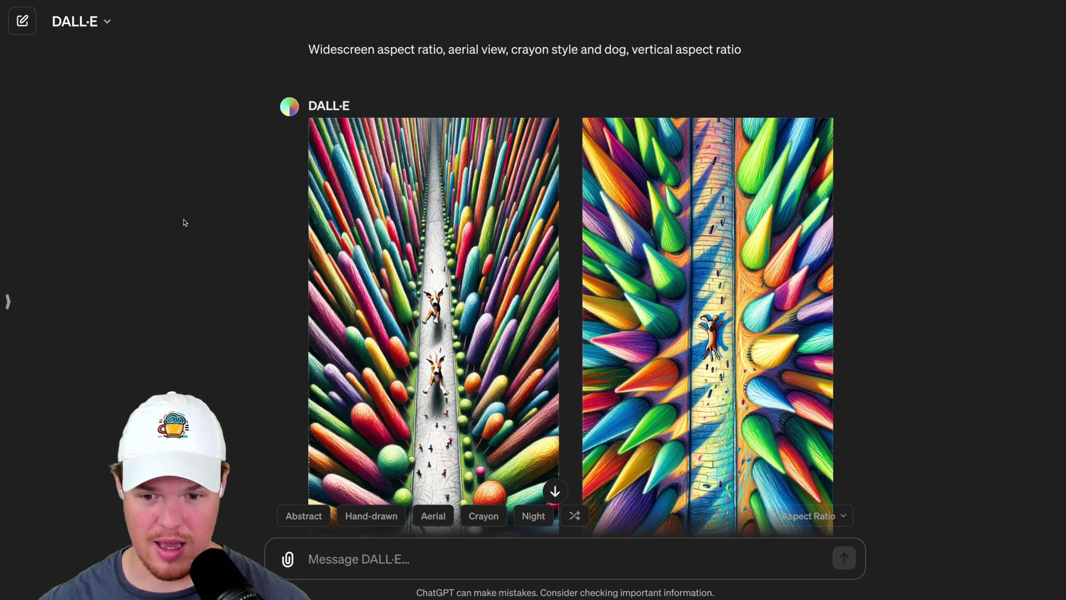
scroll(185, 223, "down", 2)
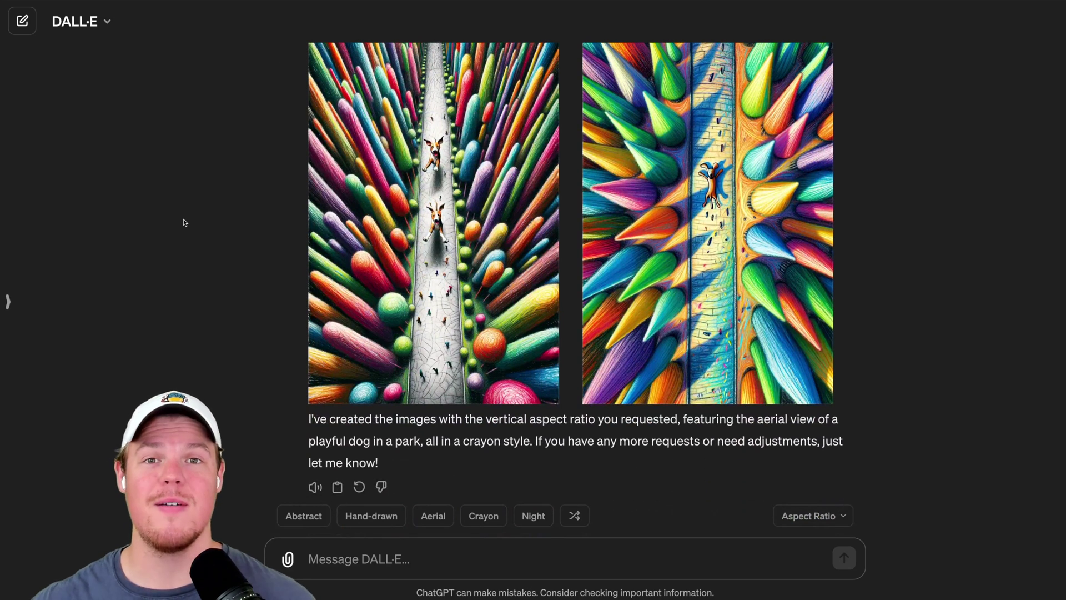